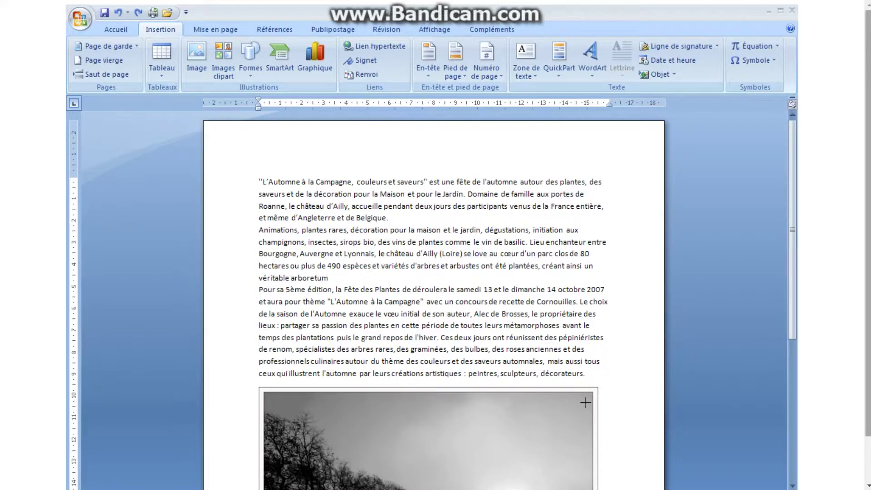
Step: Shrink the landscape photo proportionally to about 6,86 × 10,14 cm and move it into the text beside "véritable arboretum"
drag(586, 402, 482, 403)
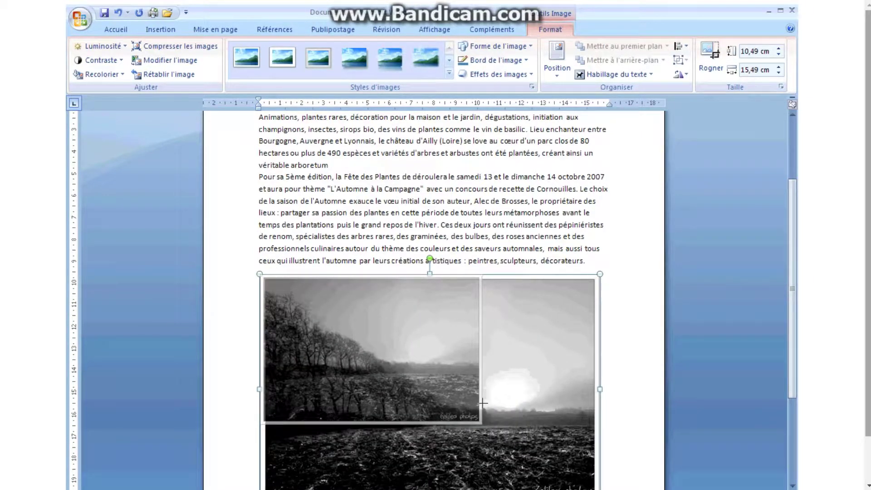
drag(483, 402, 483, 403)
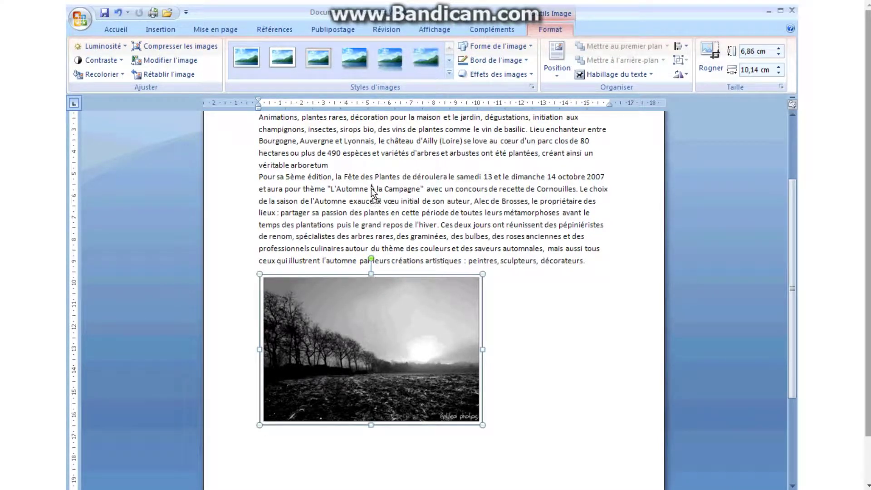
drag(371, 188, 371, 190)
drag(449, 251, 425, 166)
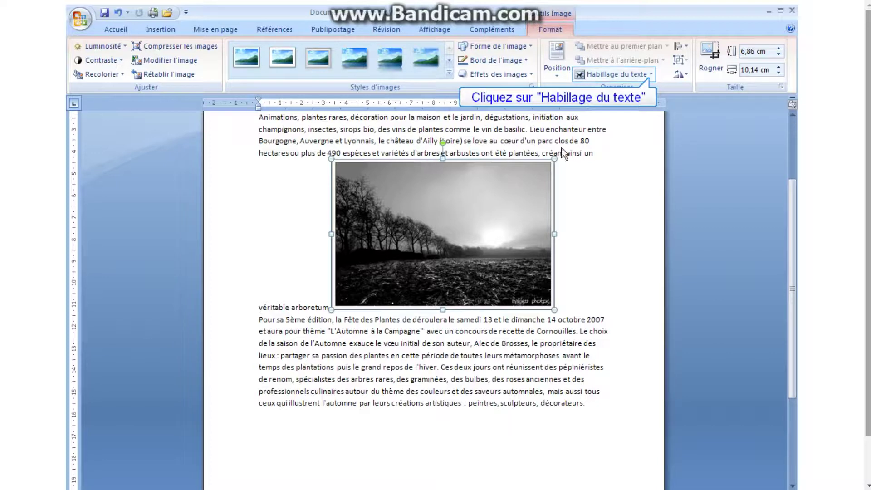
Step: Set the photo's text wrapping to Rapproché and move it to the upper-left corner of the text, beside the opening paragraph
click(649, 74)
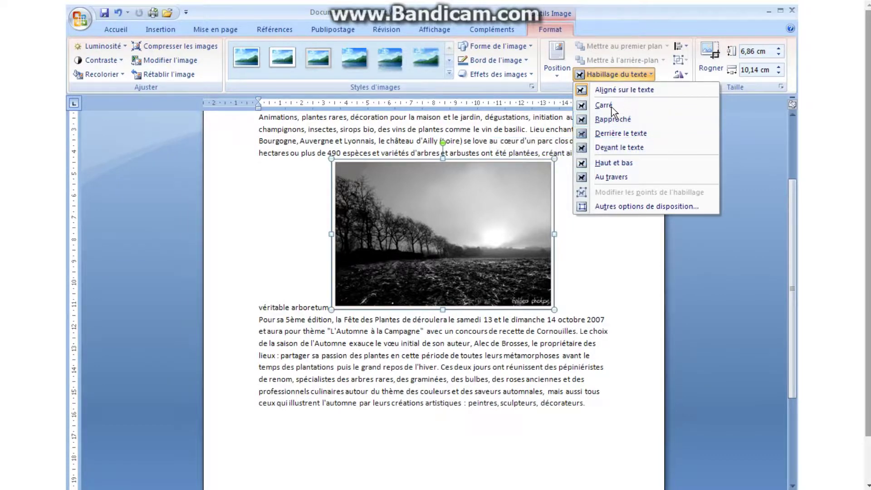
click(611, 120)
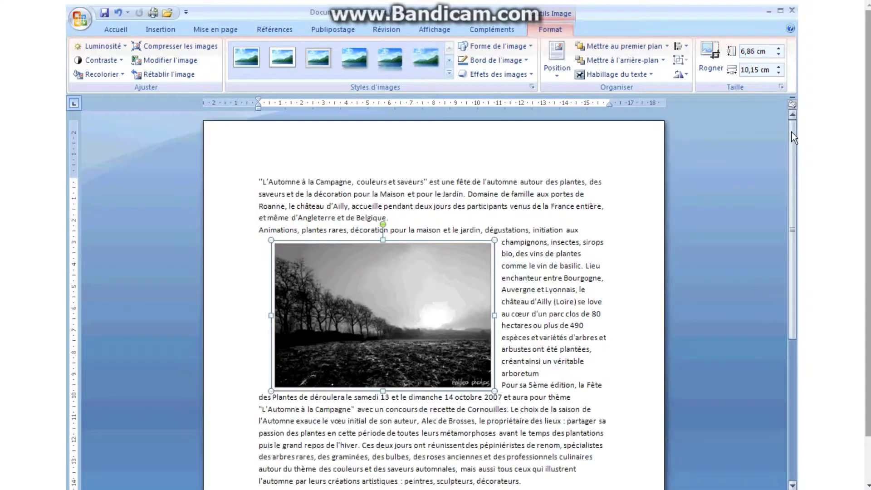
drag(391, 307, 382, 254)
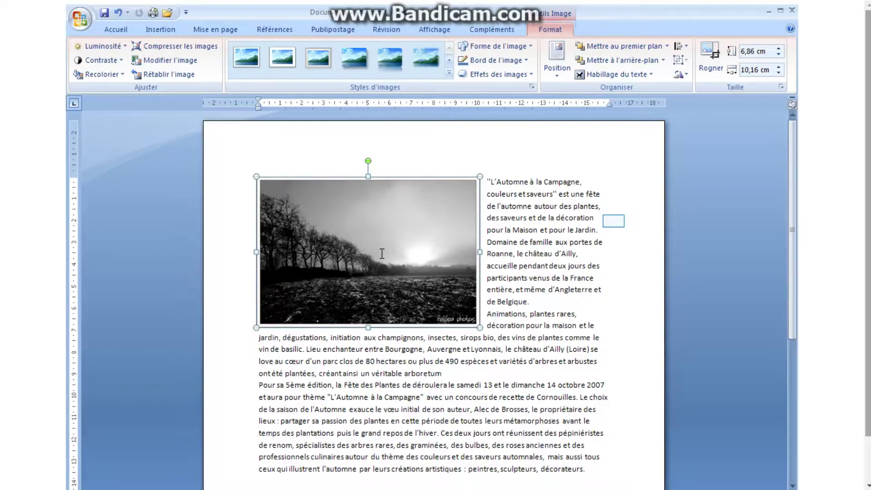
click(613, 221)
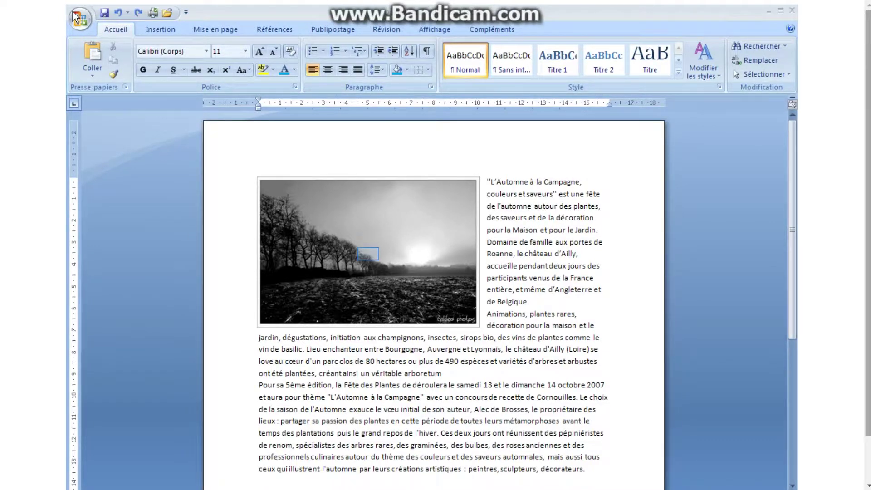
Step: Raise the photo's brightness (Luminosité) to +10 % and its contrast (Contraste) to +10 %
click(368, 254)
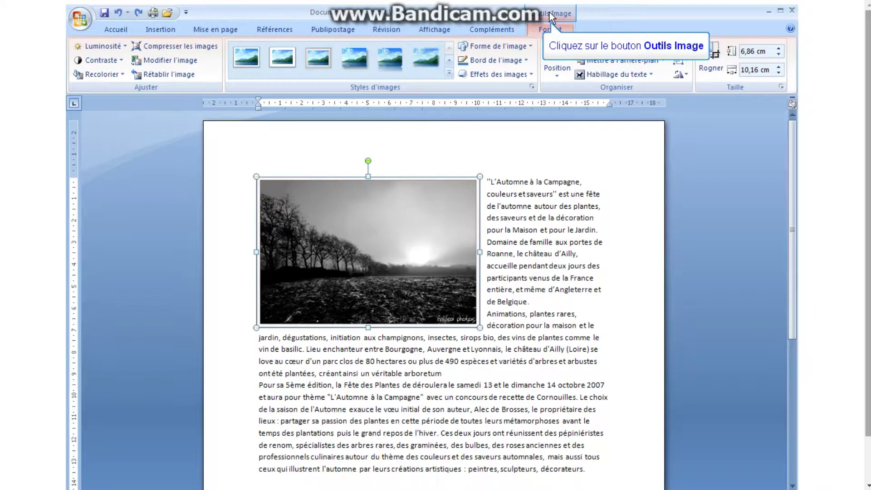
click(561, 13)
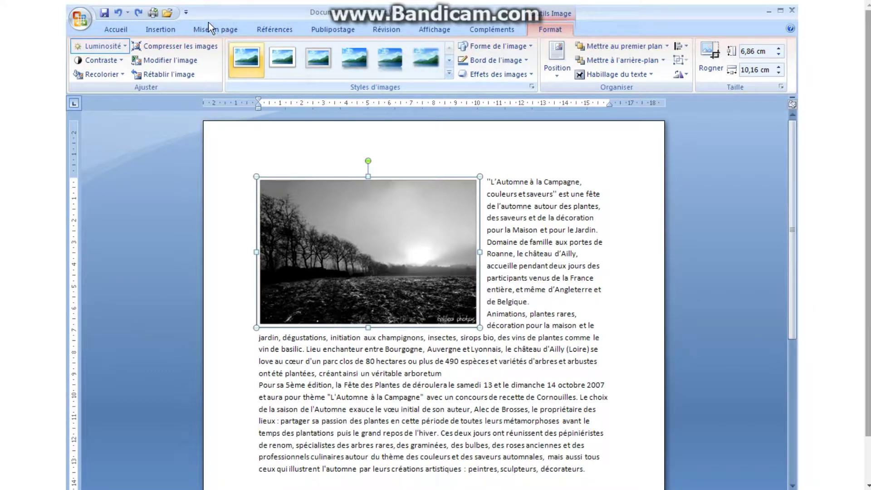
click(95, 47)
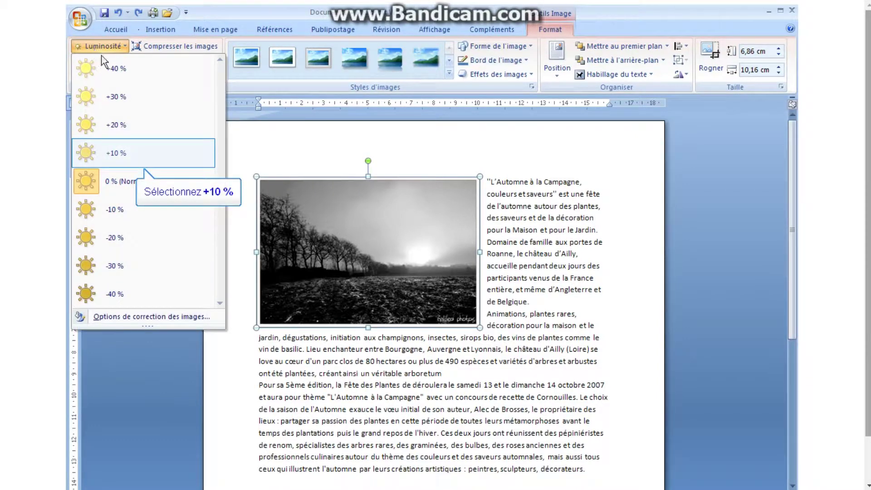
click(113, 154)
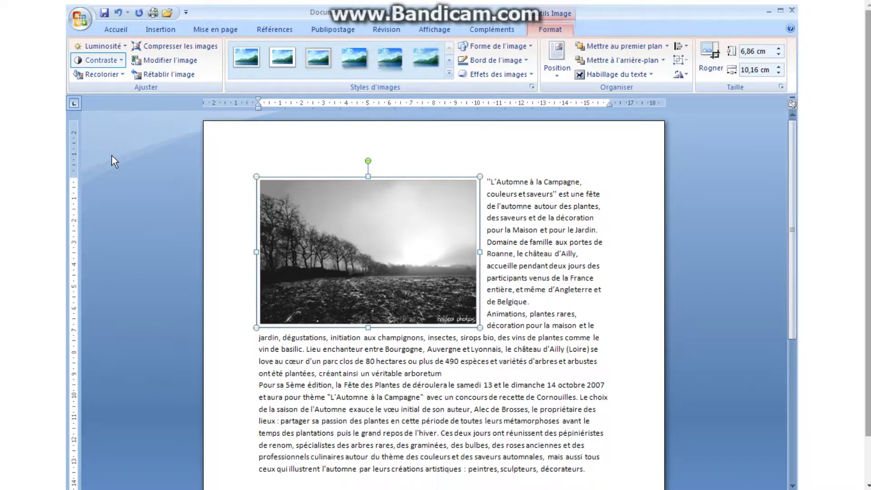
click(120, 60)
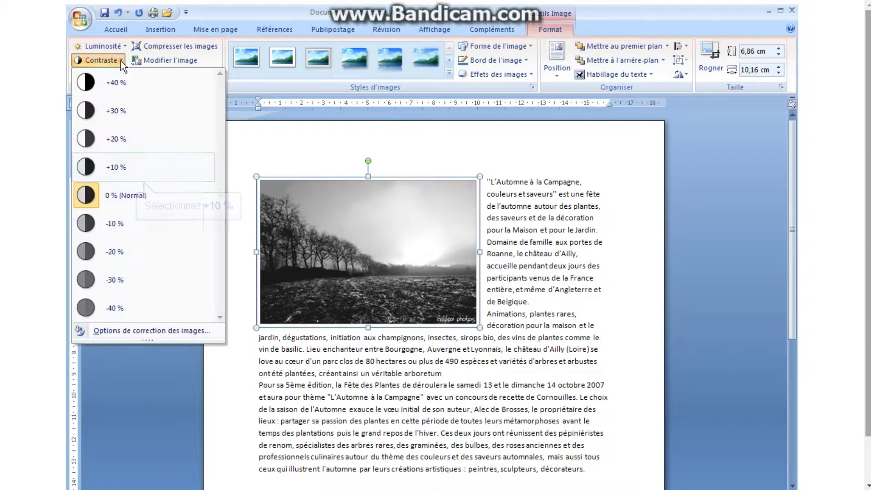
click(88, 162)
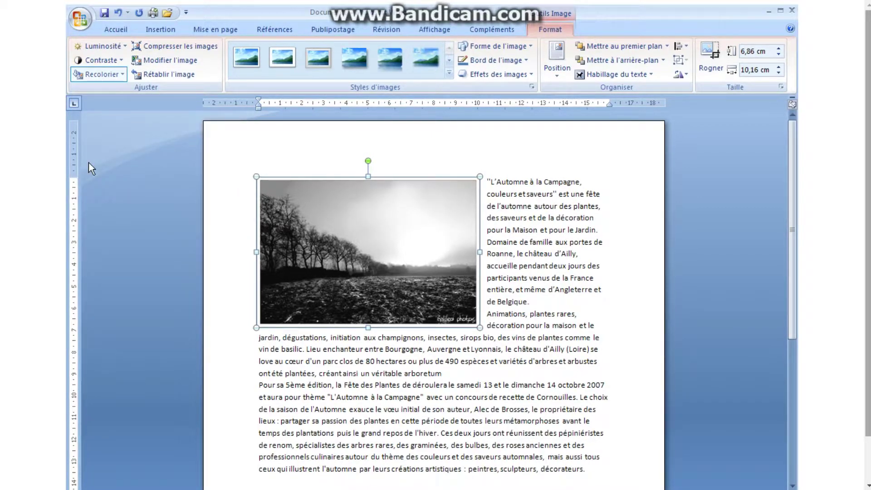
Step: Recolour the photo with Couleur accentuation 2 sombre, and replace that tint with Couleur accentuation 5 sombre
click(122, 75)
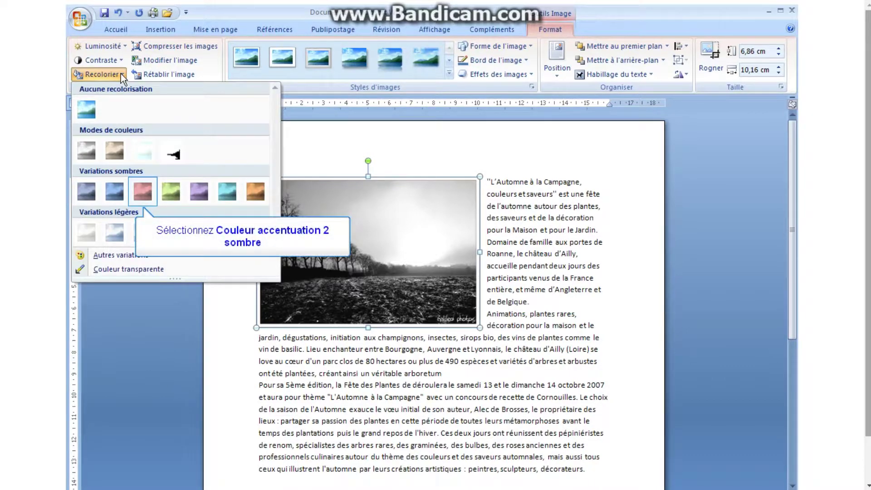
click(139, 193)
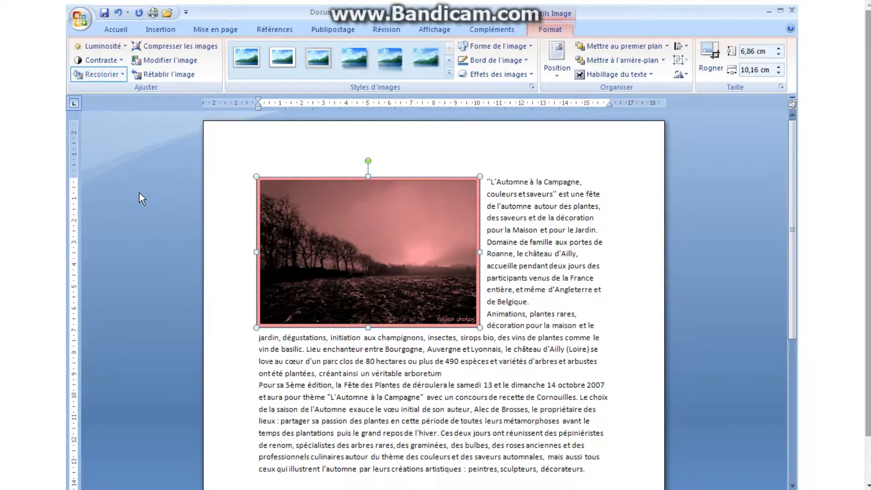
click(122, 75)
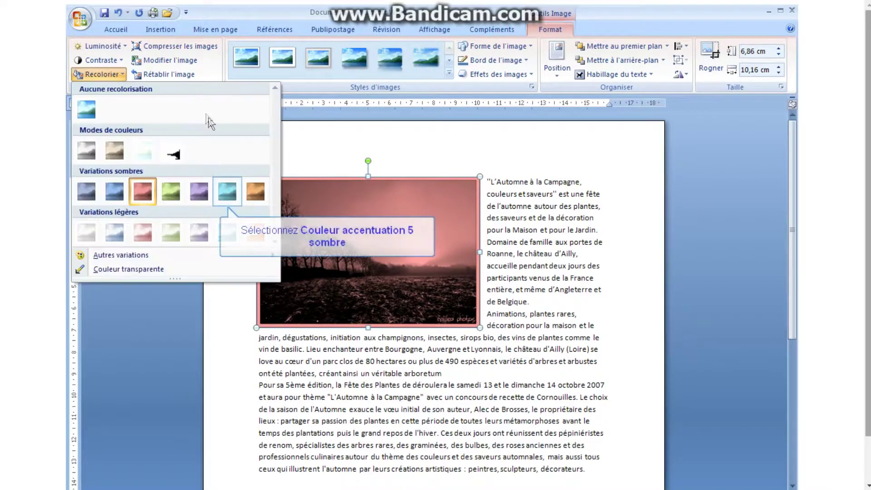
click(224, 192)
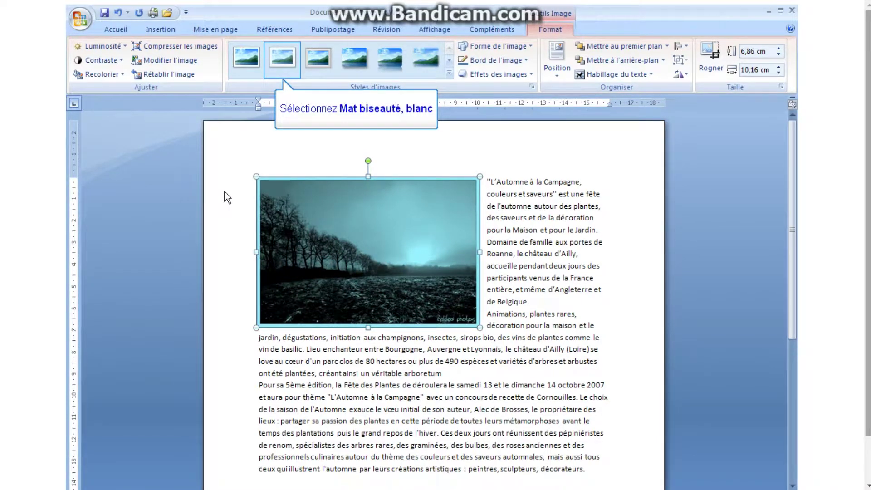
Step: Try picture styles including Mat biseauté, blanc, Cadre métallique, Rectangle arrondi réfléchi and Oval en biseau, noir, ending with a rectangular black frame
click(285, 60)
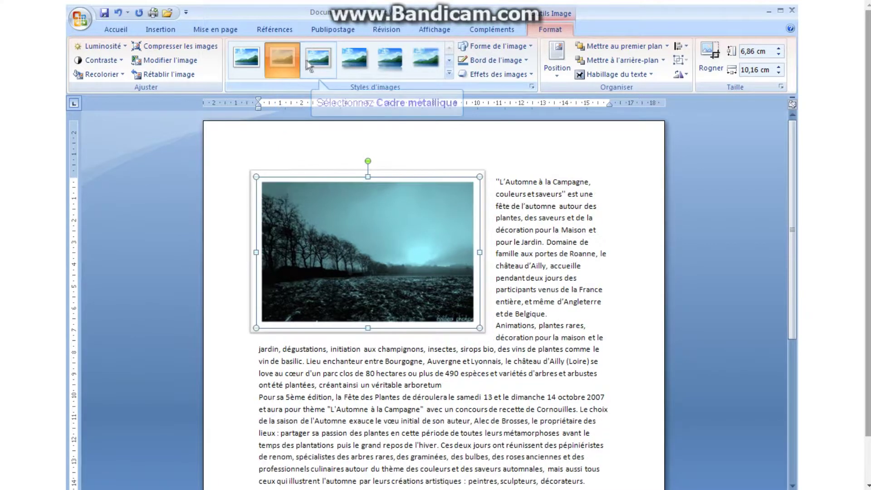
click(317, 59)
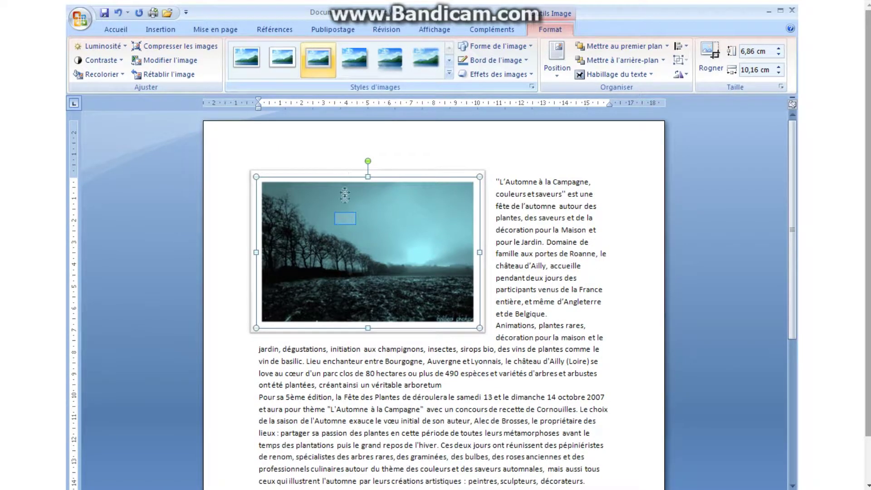
click(356, 68)
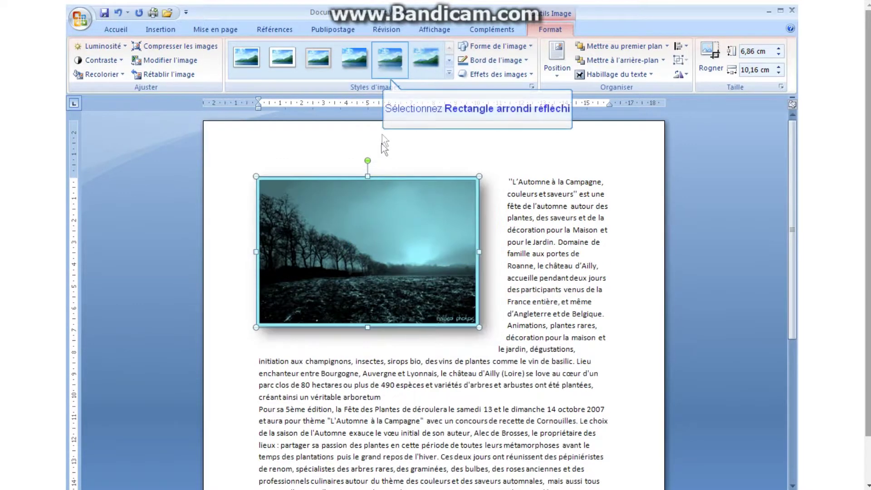
click(384, 53)
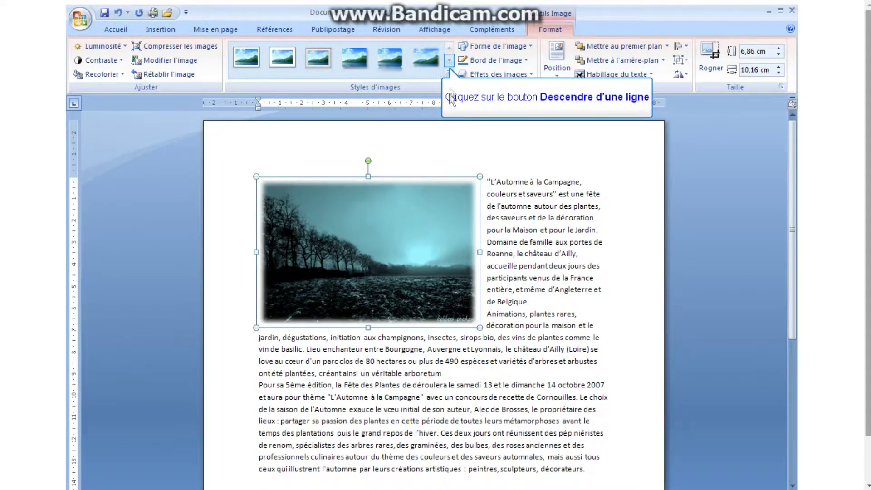
click(449, 60)
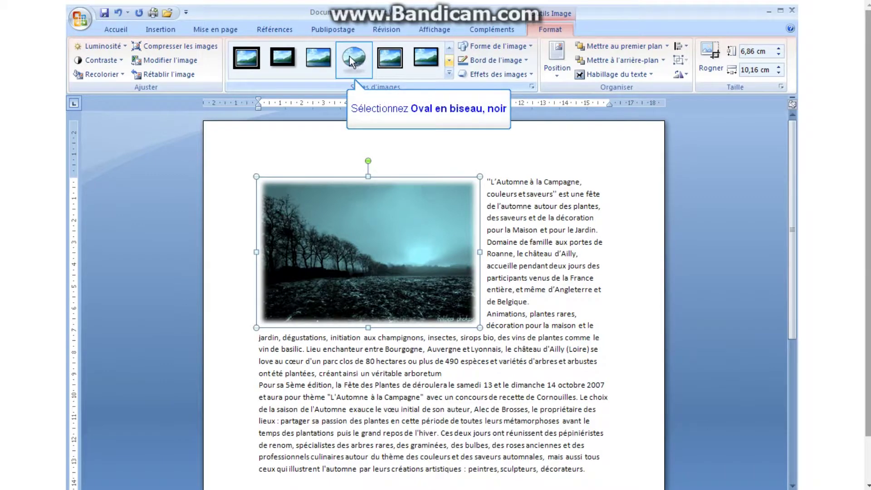
click(349, 56)
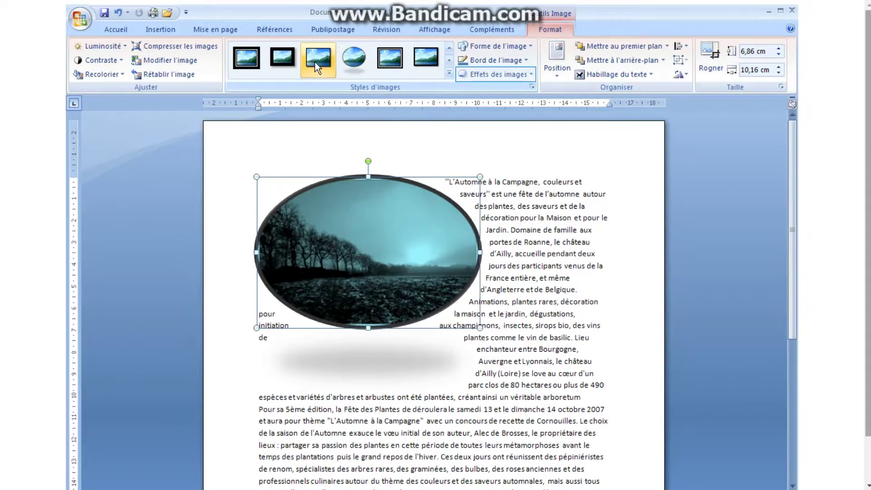
Step: Add the Semi-réflexion, contact reflection effect to the framed photo
click(529, 74)
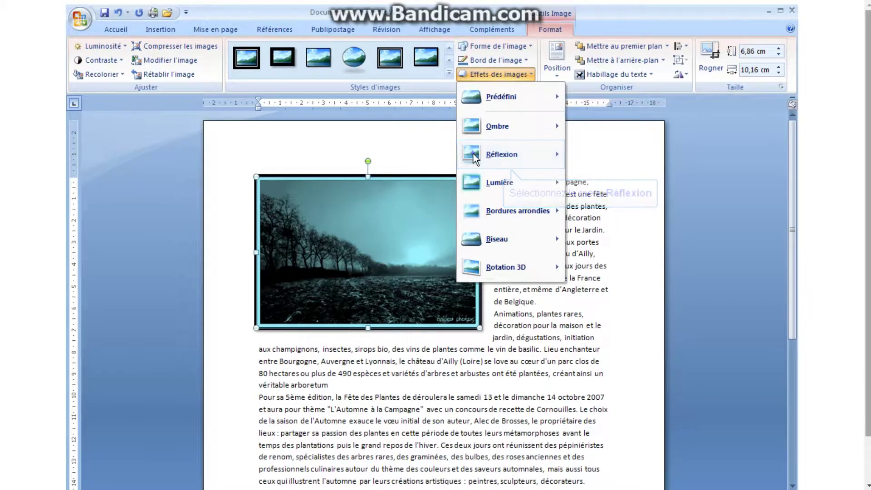
mouse_move(472, 154)
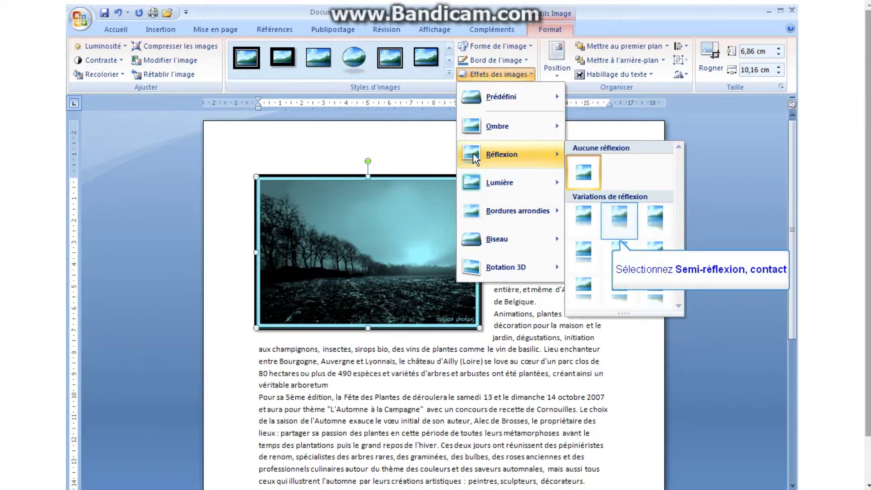
click(612, 219)
click(607, 219)
Step: Crop the photo from its upper-left corner and right edge to about 6,05 × 8,4 cm
click(418, 362)
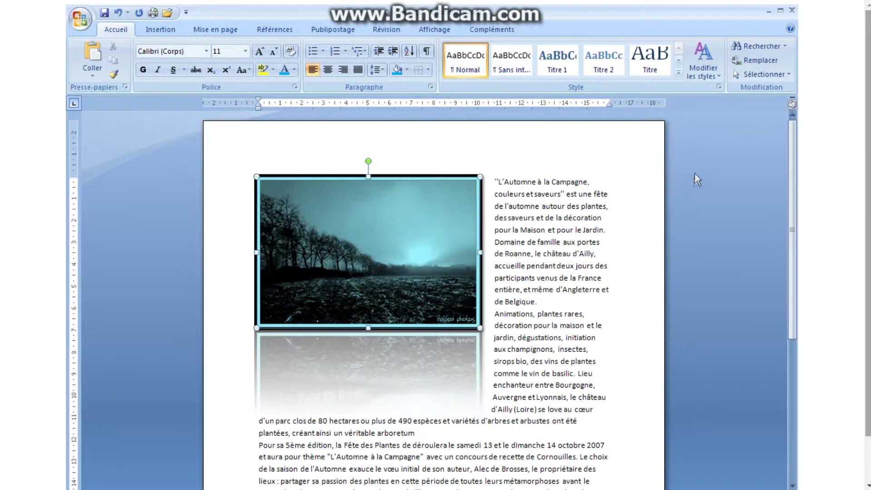
click(711, 68)
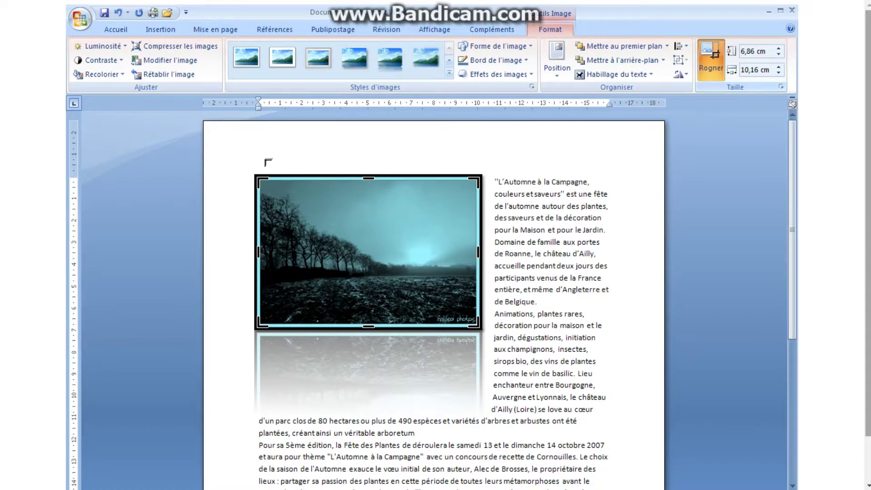
drag(270, 184, 272, 195)
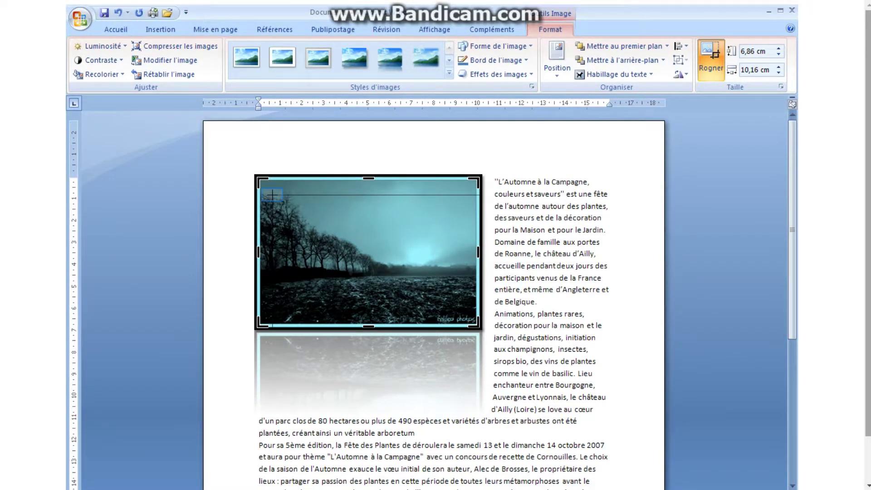
drag(272, 195, 273, 195)
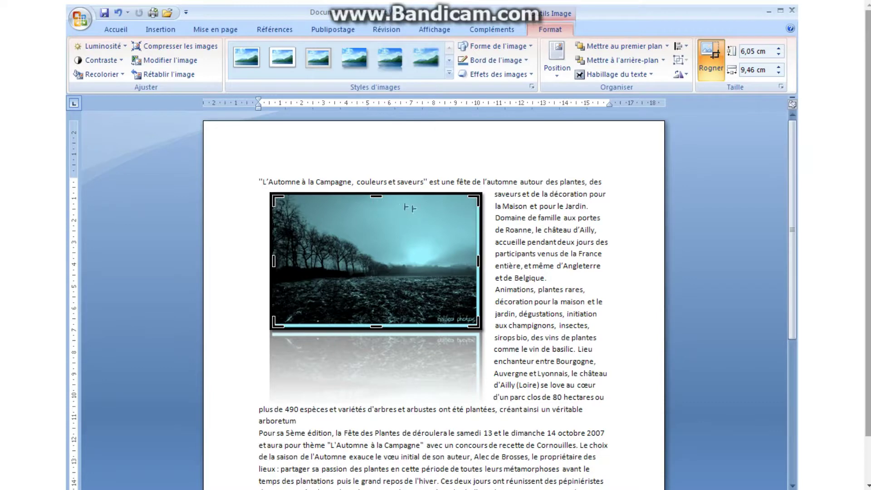
drag(477, 261, 457, 260)
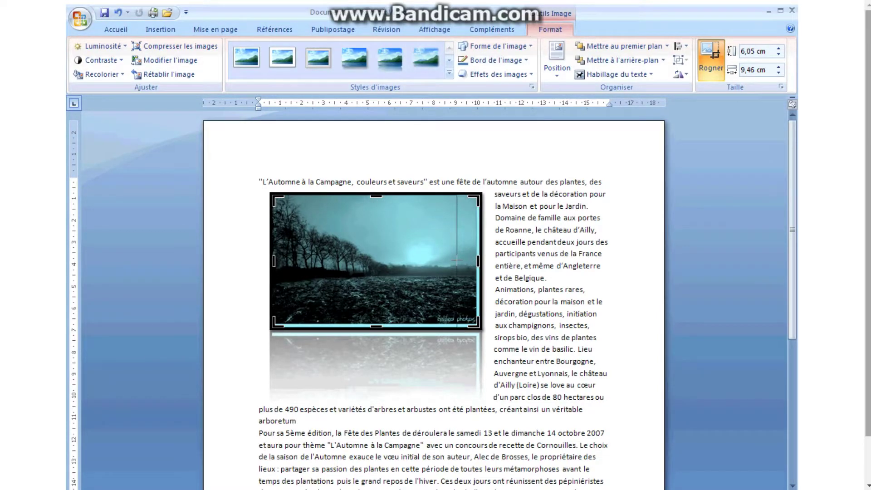
drag(456, 260, 455, 260)
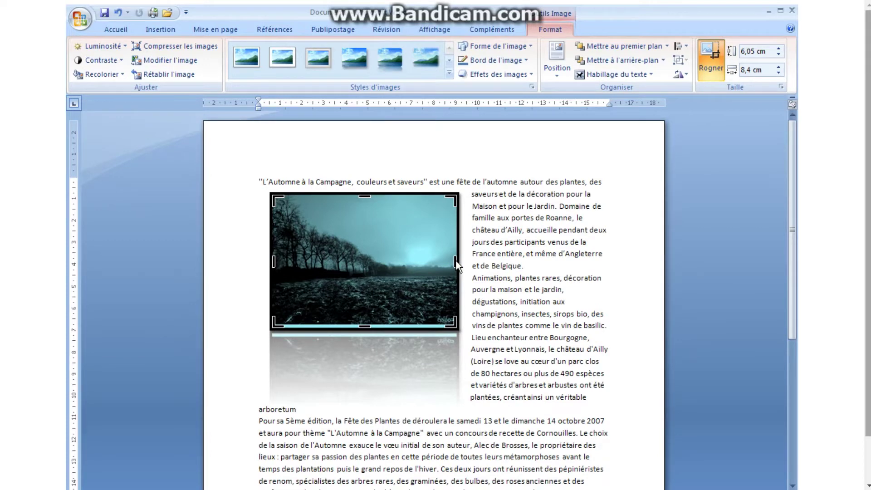